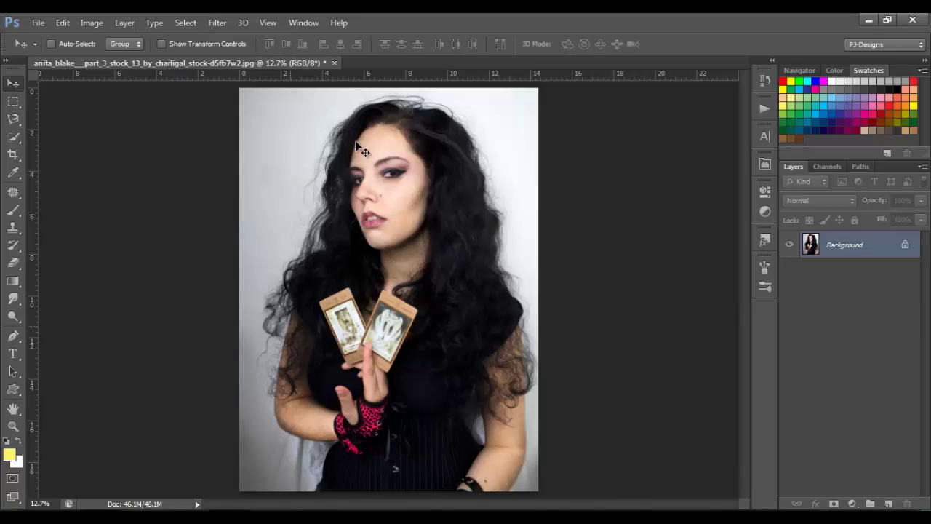
Step: Start a Pen tool path at the photo's bottom edge and trace the dress outline up to the pink glove
{"action": "left_click", "coordinate": [14, 338]}
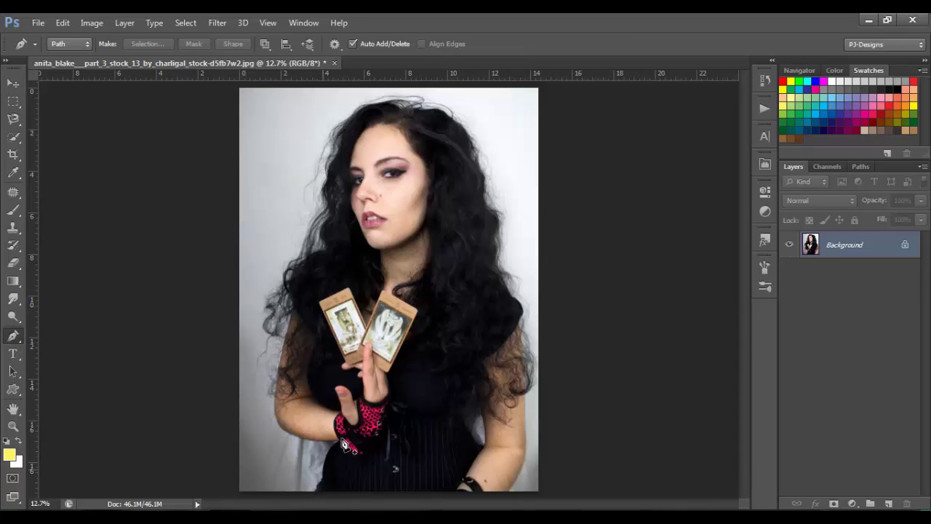
{"action": "key", "text": "ctrl+plus"}
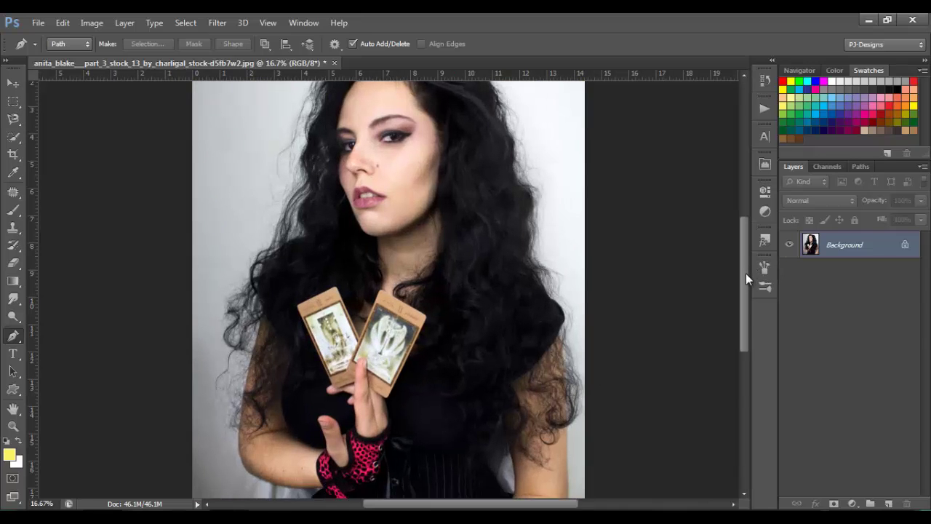
{"action": "left_click_drag", "start_coordinate": [746, 273], "coordinate": [745, 320]}
{"action": "key", "text": "ctrl+plus"}
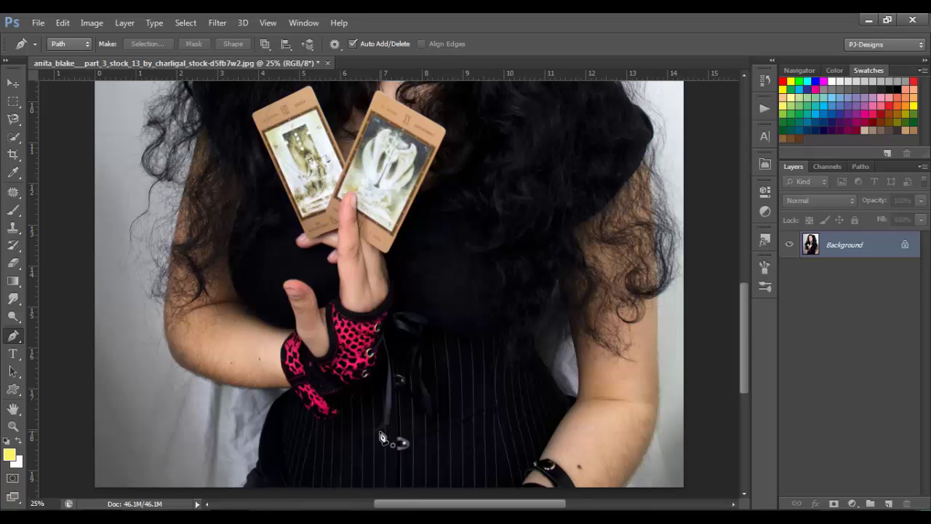
{"action": "left_click", "coordinate": [249, 480]}
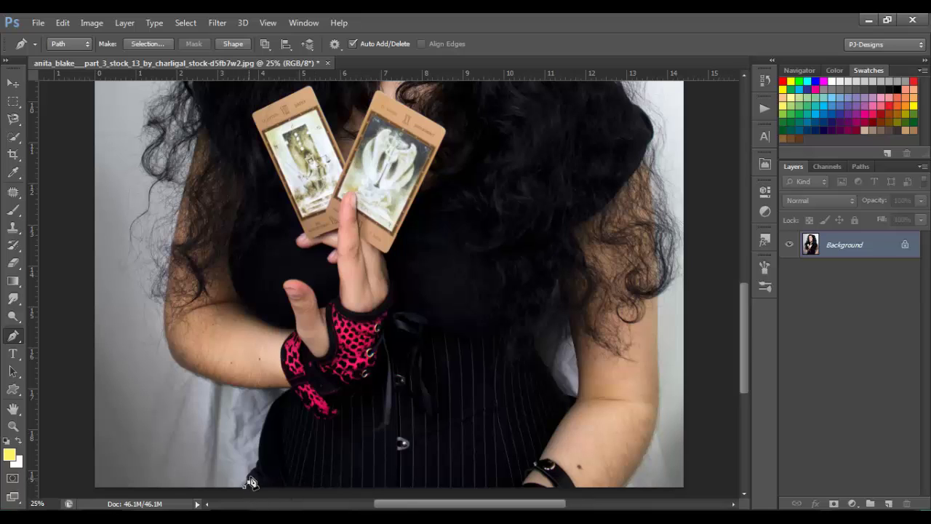
{"action": "left_click", "coordinate": [260, 458]}
{"action": "left_click", "coordinate": [261, 438]}
{"action": "left_click", "coordinate": [266, 417]}
{"action": "left_click", "coordinate": [273, 408]}
{"action": "left_click", "coordinate": [282, 399]}
{"action": "left_click", "coordinate": [293, 388]}
Step: Continue the path along the underside of the gloved forearm and around the elbow
{"action": "scroll", "coordinate": [222, 380], "scroll_direction": "up", "scroll_amount": 4}
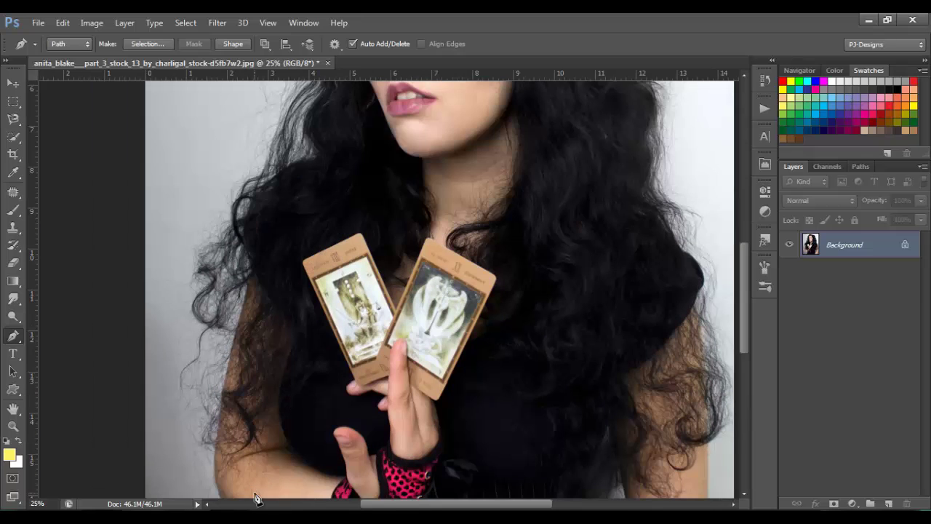
{"action": "scroll", "coordinate": [211, 386], "scroll_direction": "down", "scroll_amount": 3}
{"action": "left_click", "coordinate": [208, 390]}
{"action": "left_click", "coordinate": [198, 360]}
{"action": "left_click", "coordinate": [197, 339]}
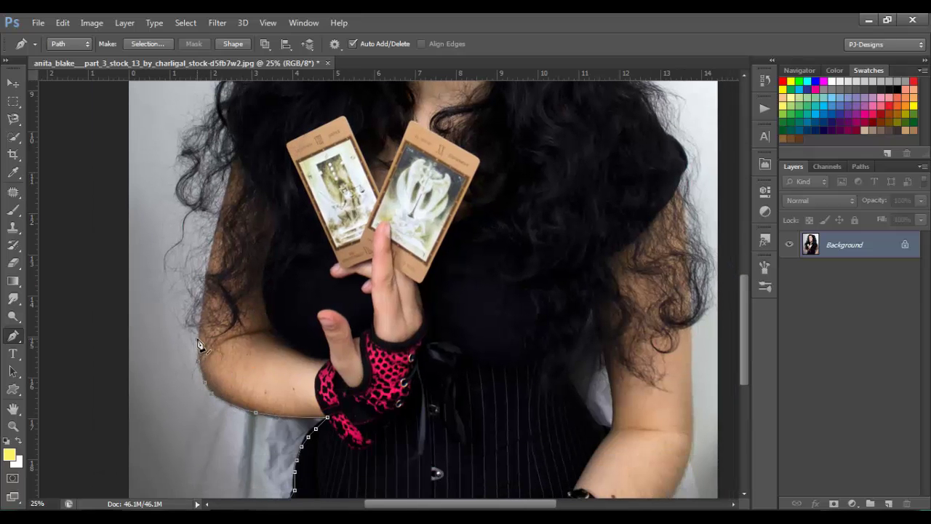
Step: Trace the path from the elbow up the outside of the upper arm to the hair over the shoulder
{"action": "left_click_drag", "start_coordinate": [263, 349], "coordinate": [262, 354]}
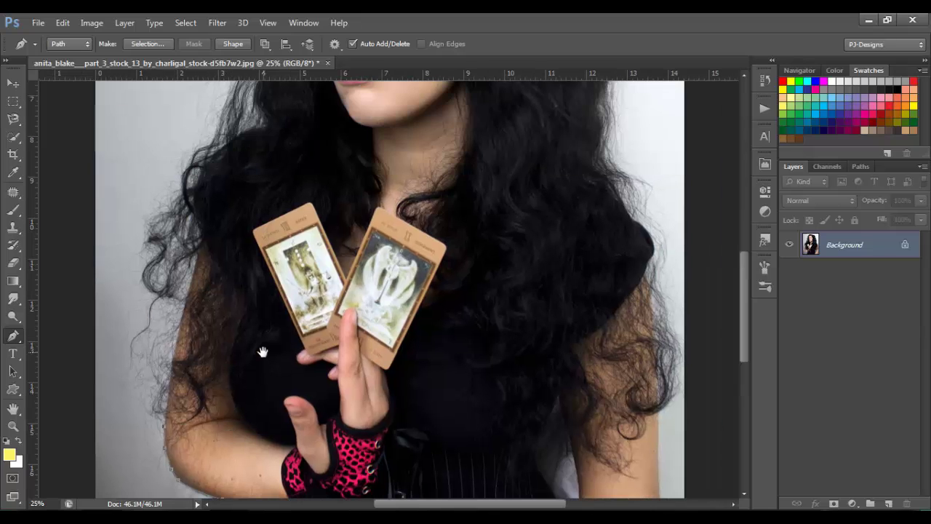
{"action": "left_click", "coordinate": [170, 394]}
{"action": "left_click", "coordinate": [173, 372]}
{"action": "left_click", "coordinate": [185, 310]}
{"action": "left_click", "coordinate": [194, 271]}
{"action": "left_click", "coordinate": [201, 247]}
{"action": "left_click", "coordinate": [200, 239]}
Step: Continue the path around the mass of hair resting on the shoulder above the gloved arm
{"action": "left_click", "coordinate": [201, 232]}
{"action": "left_click", "coordinate": [199, 220]}
{"action": "left_click", "coordinate": [195, 193]}
{"action": "left_click", "coordinate": [201, 168]}
{"action": "left_click", "coordinate": [216, 154]}
{"action": "left_click", "coordinate": [229, 143]}
{"action": "left_click", "coordinate": [243, 132]}
{"action": "left_click", "coordinate": [262, 131]}
Step: Trace the path up the outer edge of the hair on the face side, from the shoulder towards the head
{"action": "left_click_drag", "start_coordinate": [268, 134], "coordinate": [199, 347]}
{"action": "left_click", "coordinate": [193, 331]}
{"action": "left_click", "coordinate": [191, 312]}
{"action": "left_click", "coordinate": [206, 285]}
{"action": "left_click", "coordinate": [206, 270]}
{"action": "left_click", "coordinate": [199, 244]}
{"action": "left_click", "coordinate": [199, 227]}
{"action": "left_click", "coordinate": [206, 198]}
{"action": "left_click", "coordinate": [220, 178]}
{"action": "left_click", "coordinate": [231, 138]}
{"action": "left_click", "coordinate": [235, 122]}
Step: Carry the path over the top of the head, following the edge of the hair
{"action": "left_click_drag", "start_coordinate": [235, 122], "coordinate": [176, 254]}
{"action": "left_click", "coordinate": [182, 248]}
{"action": "left_click", "coordinate": [193, 238]}
{"action": "left_click", "coordinate": [200, 228]}
{"action": "left_click", "coordinate": [214, 219]}
{"action": "left_click", "coordinate": [230, 209]}
{"action": "left_click", "coordinate": [246, 206]}
{"action": "left_click", "coordinate": [261, 201]}
{"action": "left_click", "coordinate": [279, 207]}
{"action": "left_click", "coordinate": [291, 211]}
{"action": "left_click", "coordinate": [308, 214]}
{"action": "left_click", "coordinate": [324, 217]}
{"action": "left_click", "coordinate": [339, 219]}
{"action": "left_click", "coordinate": [349, 220]}
Step: Trace the path from the crown down the upper hair edge on the opposite side of the head
{"action": "left_click_drag", "start_coordinate": [437, 313], "coordinate": [420, 158]}
{"action": "key", "text": "ctrl+r"}
{"action": "left_click", "coordinate": [401, 86]}
{"action": "left_click", "coordinate": [411, 104]}
{"action": "left_click", "coordinate": [425, 132]}
{"action": "left_click", "coordinate": [426, 150]}
{"action": "left_click", "coordinate": [430, 173]}
{"action": "left_click", "coordinate": [437, 197]}
{"action": "left_click", "coordinate": [441, 195]}
{"action": "left_click", "coordinate": [451, 205]}
{"action": "left_click", "coordinate": [453, 216]}
{"action": "left_click", "coordinate": [454, 227]}
Step: Continue the path down the lower hair edge towards the woman's other shoulder
{"action": "left_click", "coordinate": [445, 287]}
{"action": "left_click", "coordinate": [446, 298]}
{"action": "left_click", "coordinate": [449, 308]}
{"action": "left_click", "coordinate": [459, 319]}
{"action": "left_click", "coordinate": [470, 345]}
{"action": "left_click", "coordinate": [473, 355]}
{"action": "left_click", "coordinate": [480, 367]}
Step: Trace the path around the hair covering the shoulder above the bare arm
{"action": "left_click_drag", "start_coordinate": [481, 371], "coordinate": [458, 195]}
{"action": "left_click", "coordinate": [466, 195]}
{"action": "left_click", "coordinate": [470, 201]}
{"action": "left_click", "coordinate": [477, 216]}
{"action": "left_click", "coordinate": [473, 228]}
{"action": "left_click", "coordinate": [467, 241]}
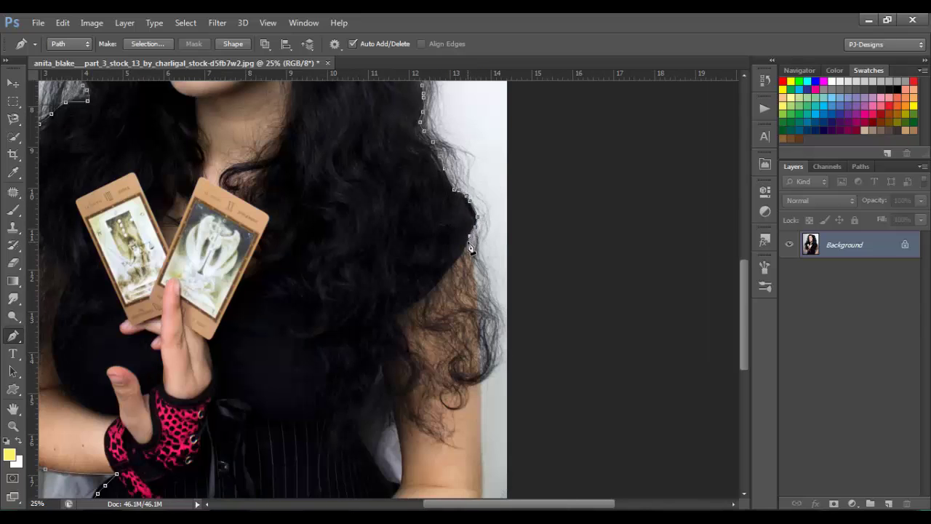
Step: Trace the bare arm down to the photo's bottom edge and close the path at its starting point
{"action": "scroll", "coordinate": [480, 324], "scroll_direction": "down", "scroll_amount": 3}
{"action": "left_click", "coordinate": [478, 320]}
{"action": "left_click", "coordinate": [477, 356]}
{"action": "left_click", "coordinate": [476, 390]}
{"action": "left_click", "coordinate": [473, 416]}
{"action": "left_click", "coordinate": [465, 435]}
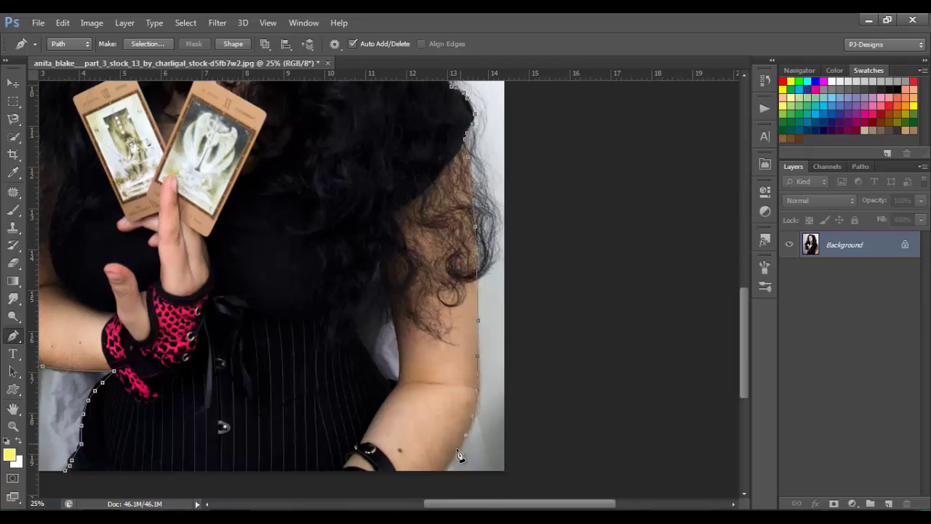
{"action": "left_click", "coordinate": [442, 472]}
{"action": "left_click", "coordinate": [65, 469]}
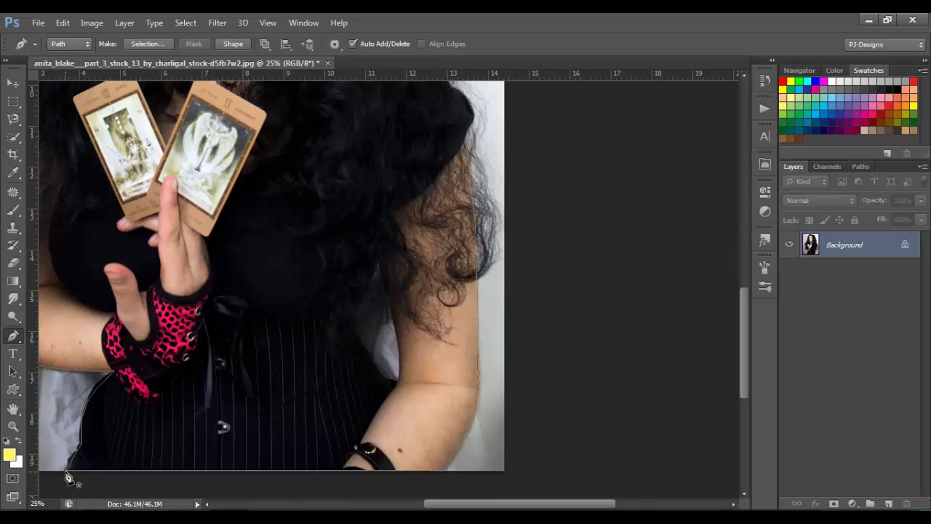
Step: Convert the closed path into a new anti-aliased selection
{"action": "right_click", "coordinate": [307, 321]}
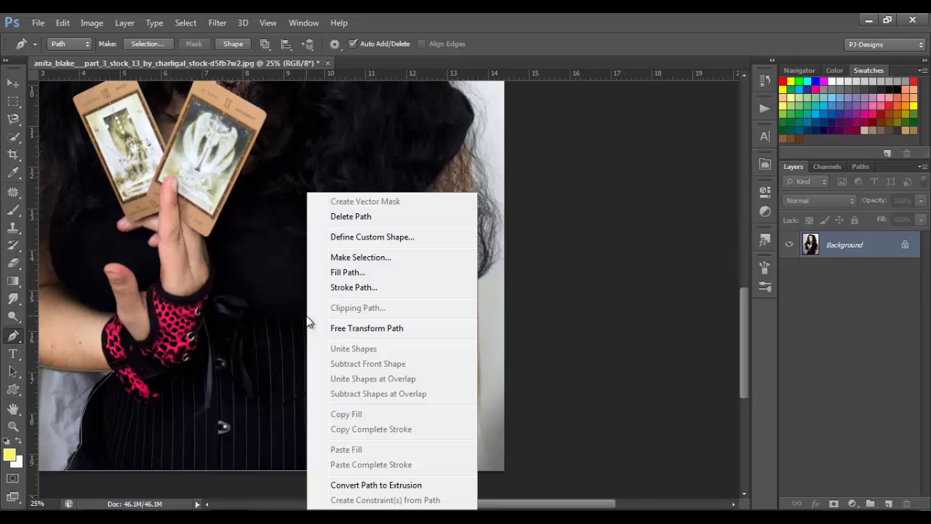
{"action": "left_click", "coordinate": [357, 256]}
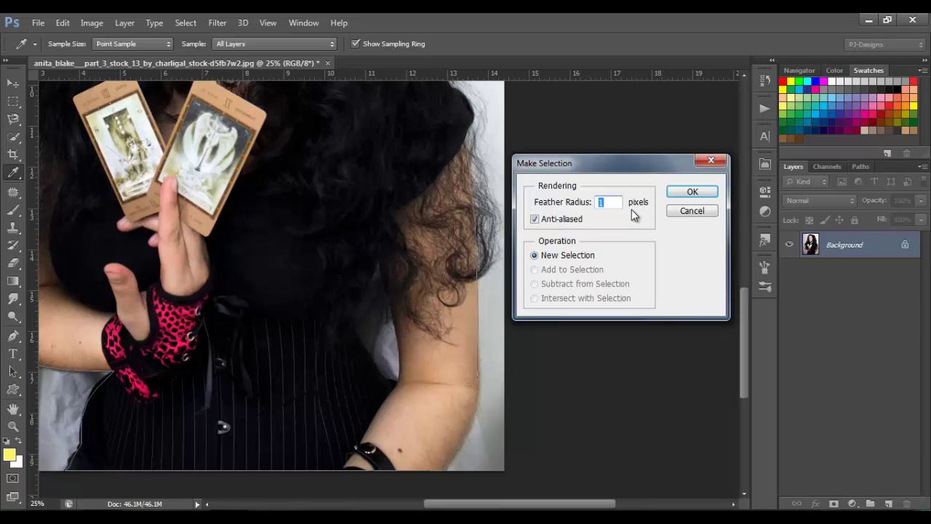
{"action": "left_click", "coordinate": [684, 195]}
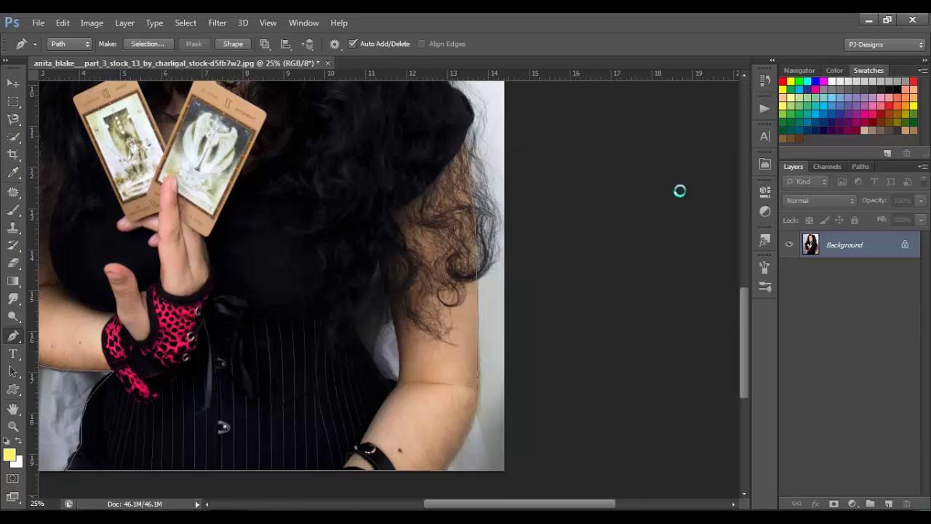
Step: Refine the selection's edge with Smart Radius on, brushing around the hair outline to include the loose strands
{"action": "key", "text": "ctrl+0"}
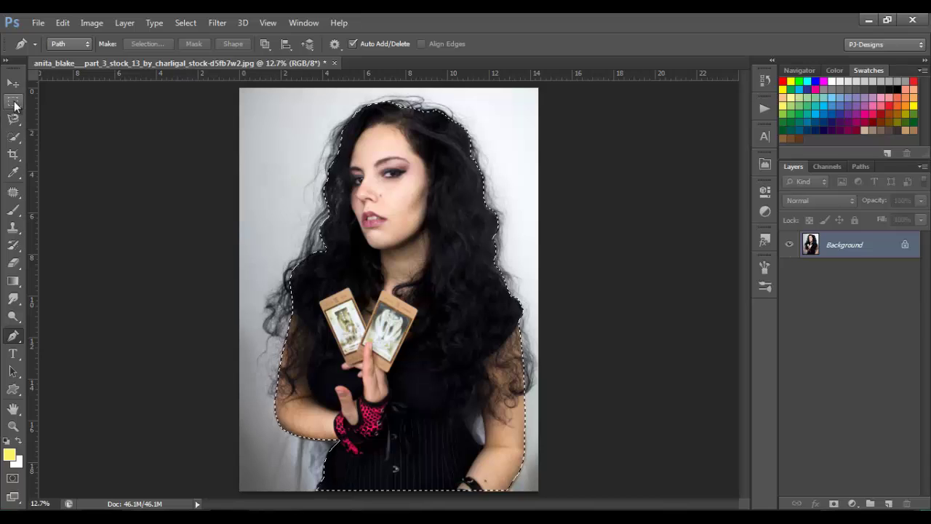
{"action": "left_click", "coordinate": [13, 105]}
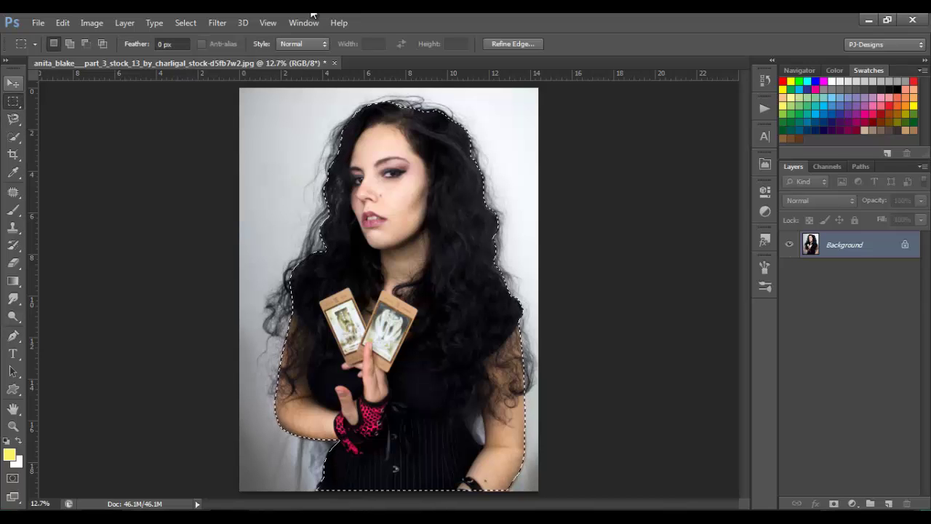
{"action": "left_click", "coordinate": [509, 43]}
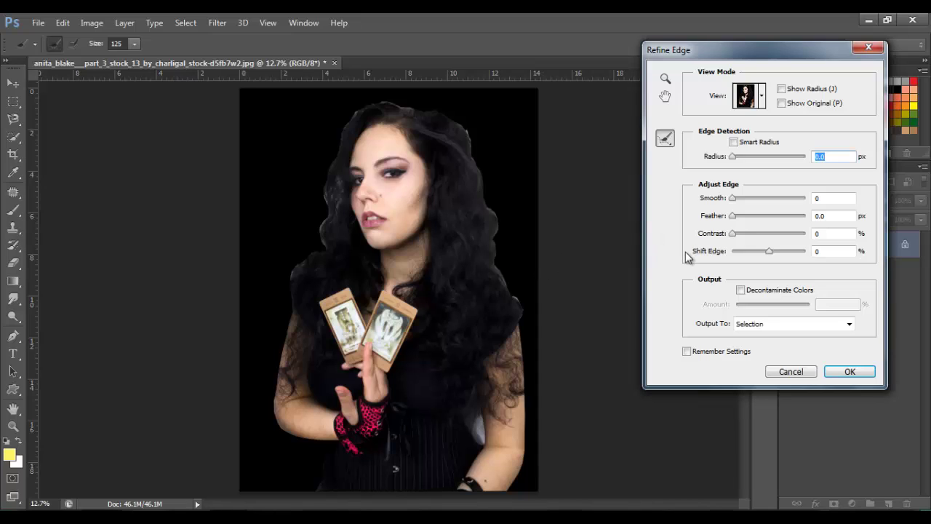
{"action": "left_click", "coordinate": [734, 142]}
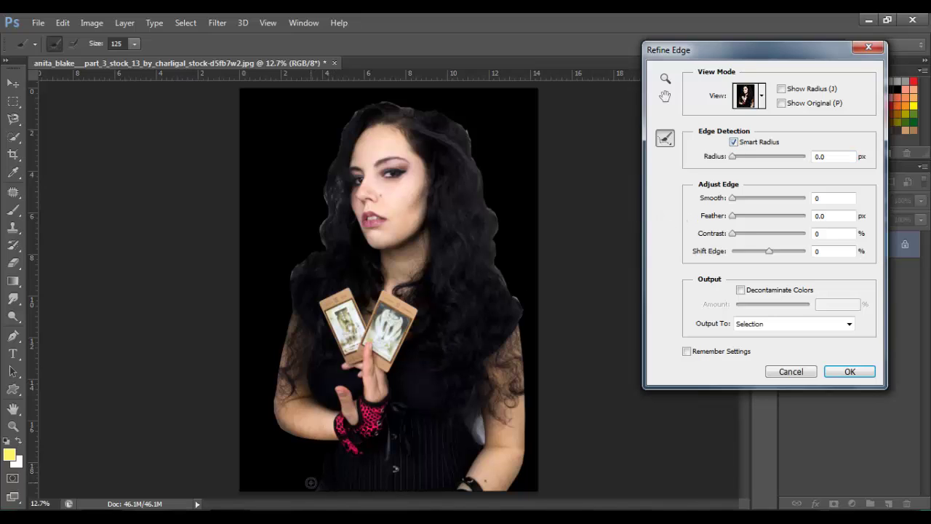
{"action": "mouse_move", "coordinate": [278, 424]}
{"action": "left_mouse_down"}
{"action": "mouse_move", "coordinate": [269, 393]}
{"action": "mouse_move", "coordinate": [275, 372]}
{"action": "mouse_move", "coordinate": [267, 389]}
{"action": "mouse_move", "coordinate": [282, 331]}
{"action": "mouse_move", "coordinate": [279, 298]}
{"action": "mouse_move", "coordinate": [272, 302]}
{"action": "mouse_move", "coordinate": [281, 326]}
{"action": "mouse_move", "coordinate": [287, 284]}
{"action": "mouse_move", "coordinate": [289, 293]}
{"action": "mouse_move", "coordinate": [269, 294]}
{"action": "mouse_move", "coordinate": [309, 249]}
{"action": "mouse_move", "coordinate": [306, 256]}
{"action": "mouse_move", "coordinate": [320, 205]}
{"action": "mouse_move", "coordinate": [319, 245]}
{"action": "mouse_move", "coordinate": [331, 164]}
{"action": "mouse_move", "coordinate": [323, 175]}
{"action": "mouse_move", "coordinate": [359, 95]}
{"action": "mouse_move", "coordinate": [456, 116]}
{"action": "mouse_move", "coordinate": [484, 190]}
{"action": "mouse_move", "coordinate": [484, 178]}
{"action": "mouse_move", "coordinate": [477, 159]}
{"action": "mouse_move", "coordinate": [505, 278]}
{"action": "mouse_move", "coordinate": [518, 283]}
{"action": "mouse_move", "coordinate": [524, 394]}
{"action": "mouse_move", "coordinate": [528, 334]}
{"action": "mouse_move", "coordinate": [532, 391]}
{"action": "left_mouse_up"}
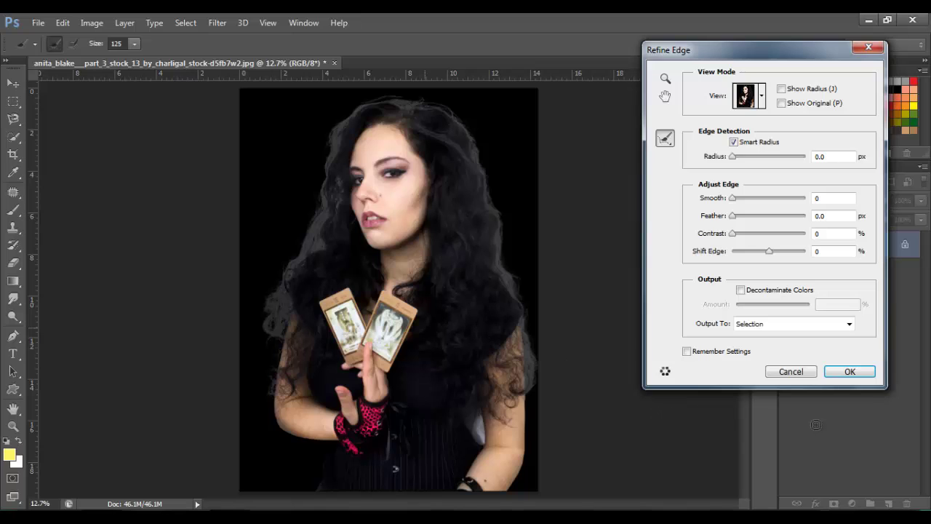
{"action": "left_click", "coordinate": [849, 372]}
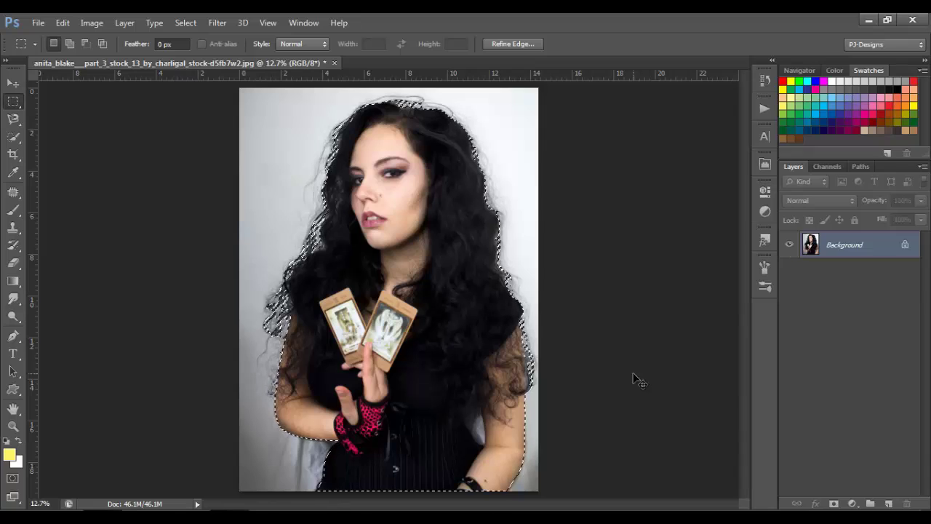
Step: Copy the selected woman to a new layer and hide the Background layer
{"action": "key", "text": "ctrl+j"}
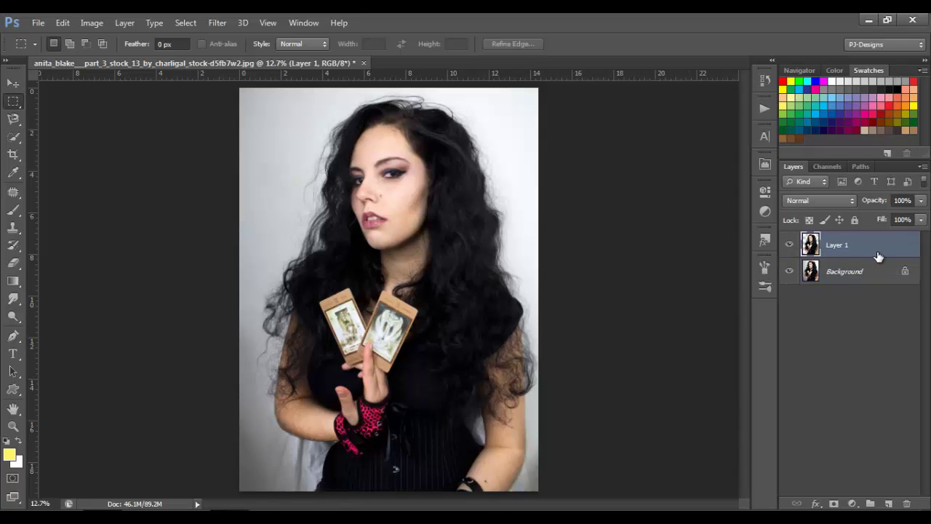
{"action": "left_click", "coordinate": [789, 270]}
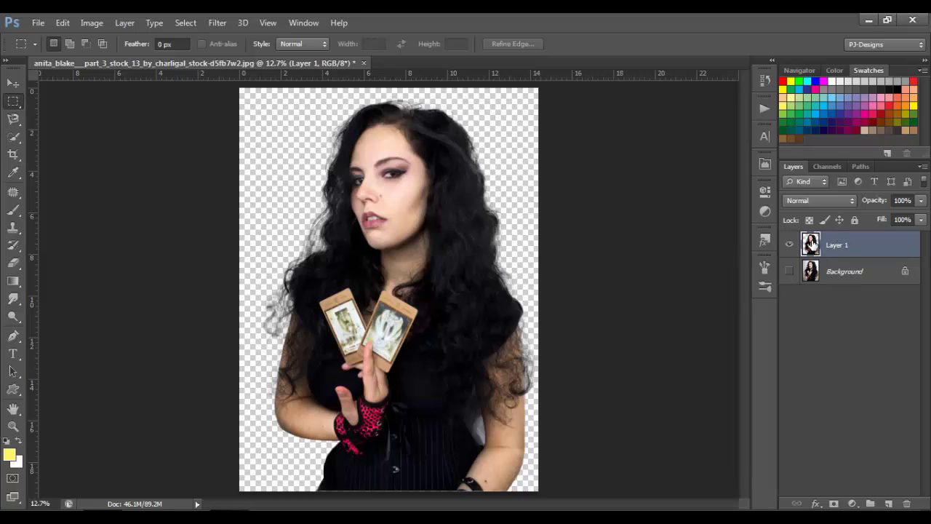
Step: Add a new layer beneath the cutout and fill it with the yellow foreground color
{"action": "left_click", "coordinate": [890, 505], "text": "ctrl"}
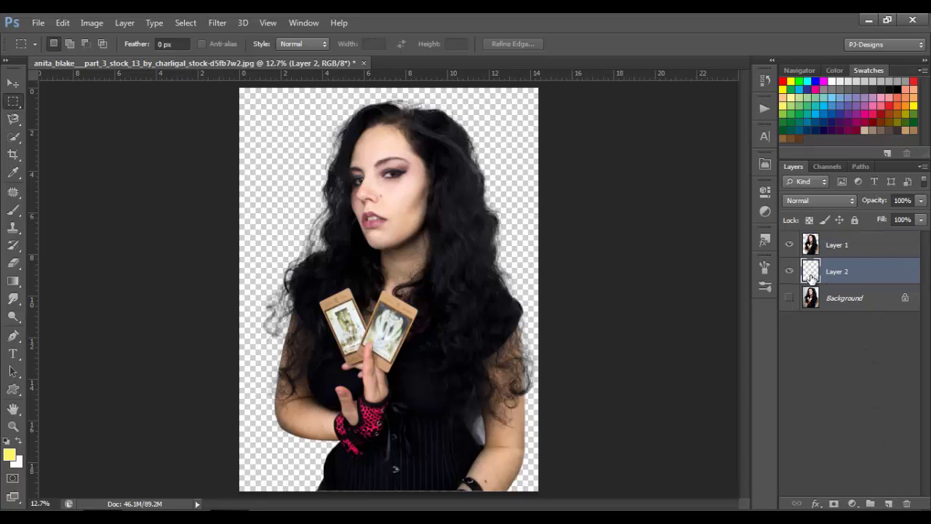
{"action": "key", "text": "alt+BackSpace"}
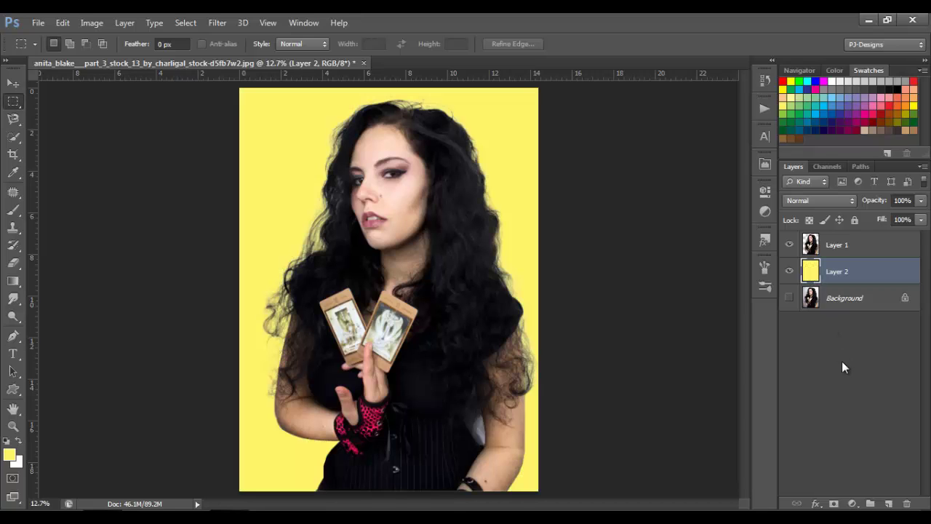
{"action": "key", "text": "ctrl+plus"}
{"action": "key", "text": "ctrl+plus"}
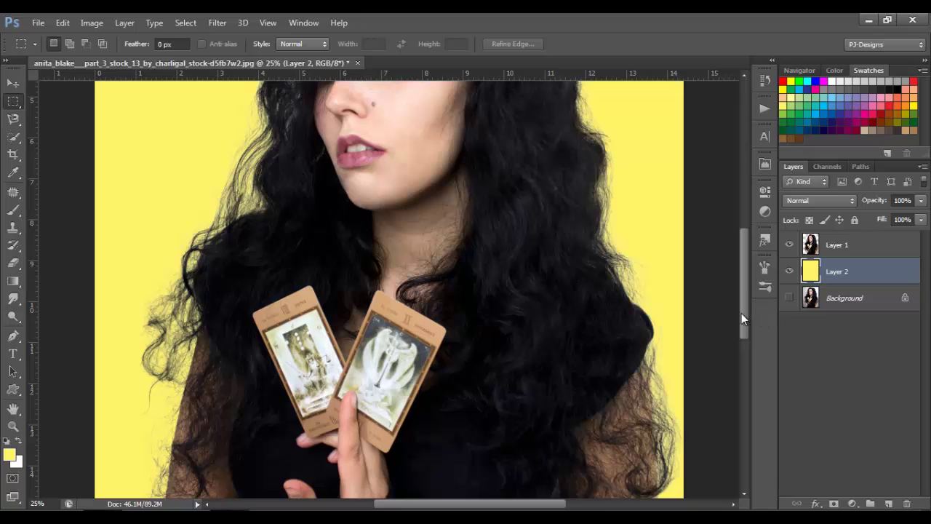
{"action": "mouse_move", "coordinate": [741, 313]}
{"action": "left_mouse_down"}
{"action": "mouse_move", "coordinate": [745, 278]}
{"action": "mouse_move", "coordinate": [739, 347]}
{"action": "mouse_move", "coordinate": [739, 309]}
{"action": "left_mouse_up"}
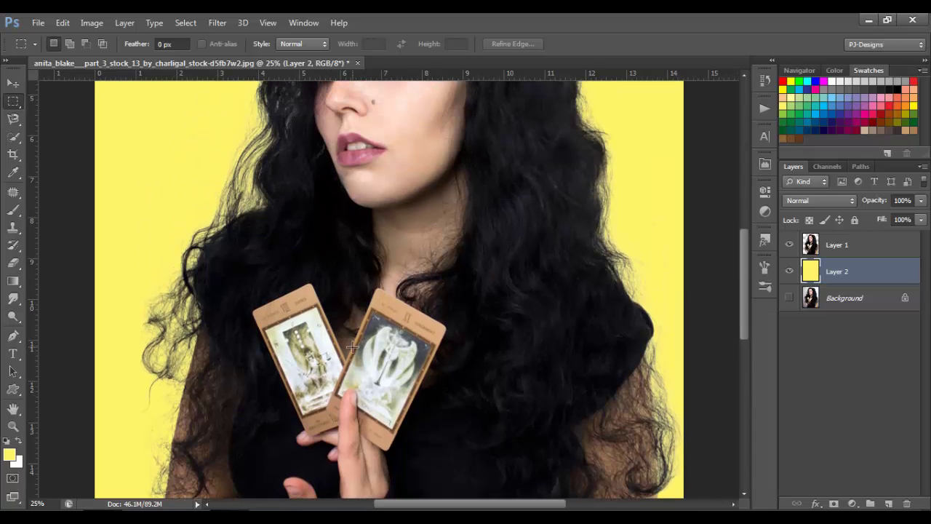
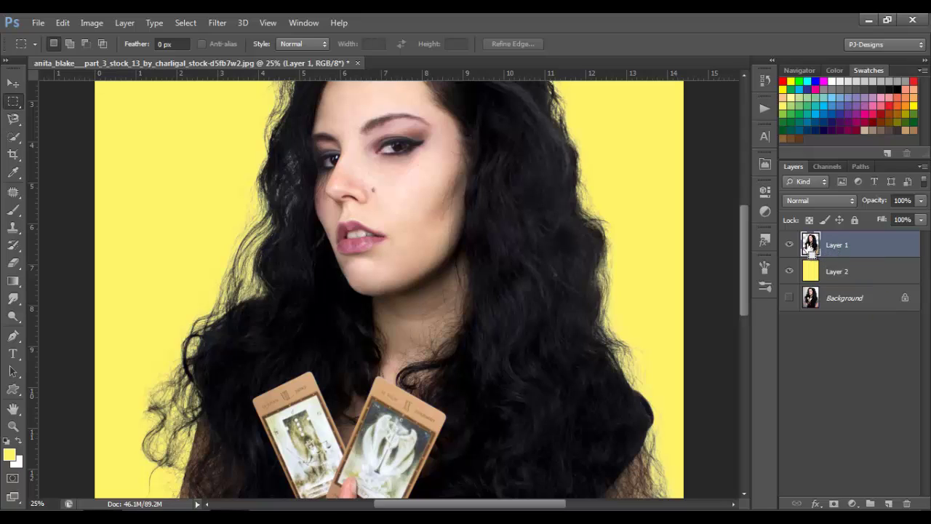
Step: Load Layer 1's outline as a selection and refine its edge with Smart Radius, brushing around the hair
{"action": "left_click", "coordinate": [809, 244], "text": "ctrl"}
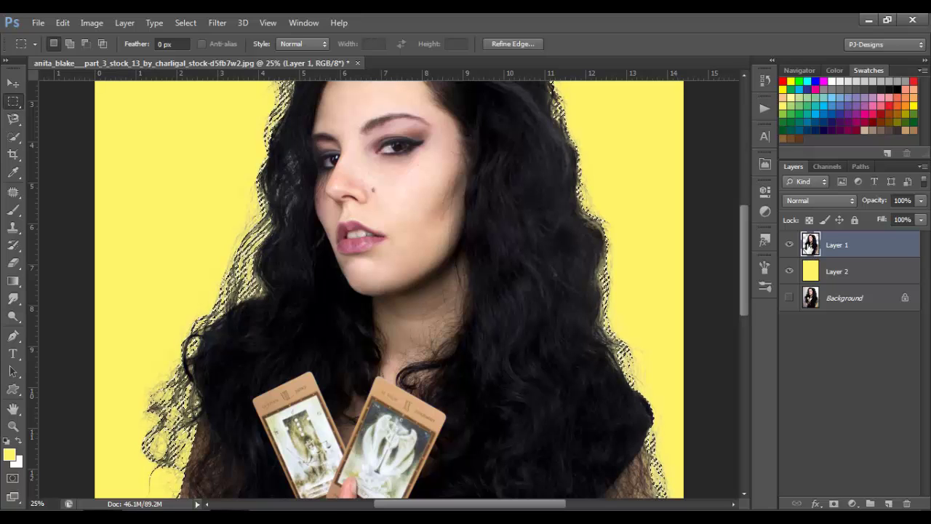
{"action": "key", "text": "ctrl+minus"}
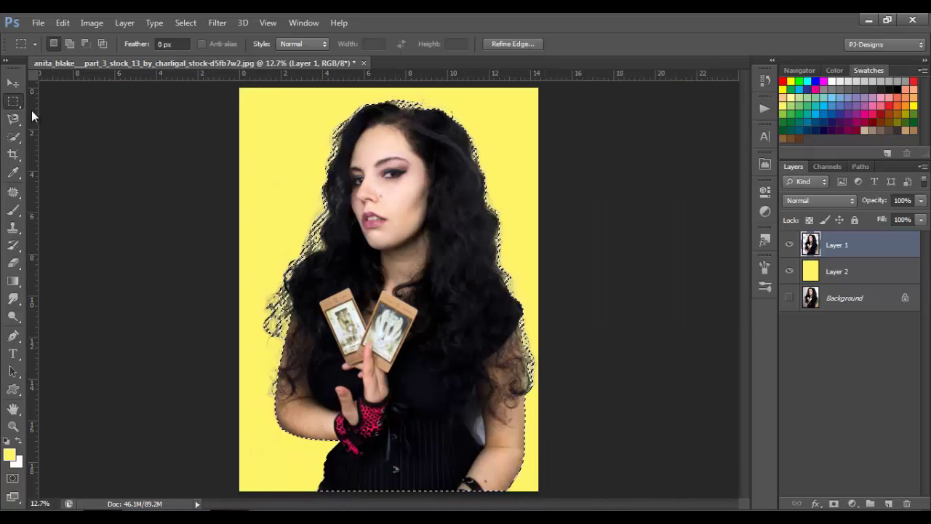
{"action": "left_click", "coordinate": [501, 43]}
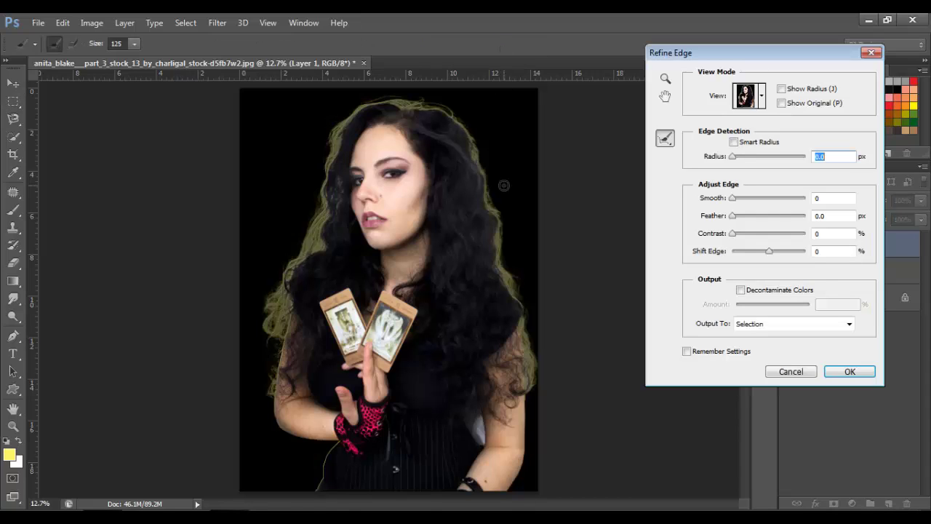
{"action": "left_click", "coordinate": [734, 142]}
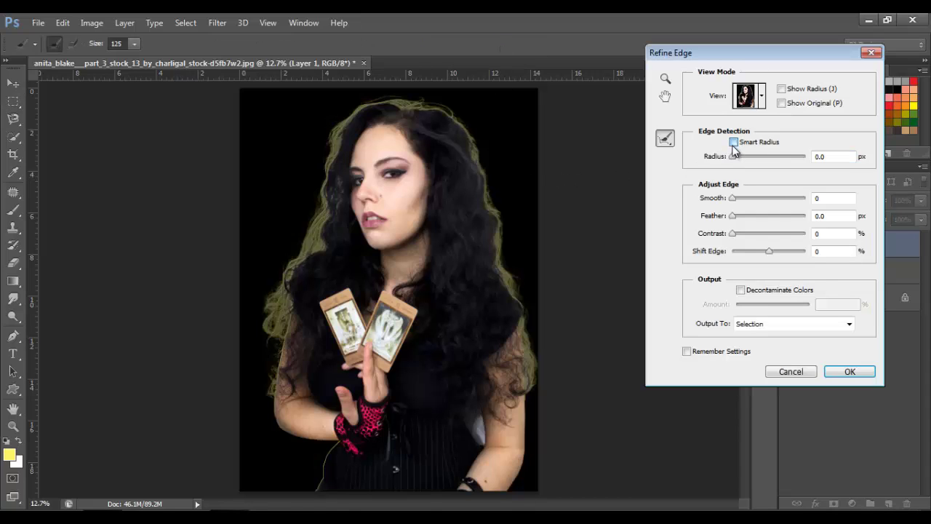
{"action": "mouse_move", "coordinate": [275, 399]}
{"action": "left_mouse_down"}
{"action": "mouse_move", "coordinate": [292, 275]}
{"action": "mouse_move", "coordinate": [269, 293]}
{"action": "mouse_move", "coordinate": [268, 344]}
{"action": "mouse_move", "coordinate": [303, 252]}
{"action": "mouse_move", "coordinate": [322, 239]}
{"action": "mouse_move", "coordinate": [323, 219]}
{"action": "mouse_move", "coordinate": [303, 267]}
{"action": "mouse_move", "coordinate": [339, 127]}
{"action": "mouse_move", "coordinate": [333, 159]}
{"action": "mouse_move", "coordinate": [341, 123]}
{"action": "mouse_move", "coordinate": [373, 99]}
{"action": "mouse_move", "coordinate": [433, 105]}
{"action": "mouse_move", "coordinate": [421, 106]}
{"action": "mouse_move", "coordinate": [466, 133]}
{"action": "mouse_move", "coordinate": [499, 212]}
{"action": "mouse_move", "coordinate": [527, 370]}
{"action": "left_mouse_up"}
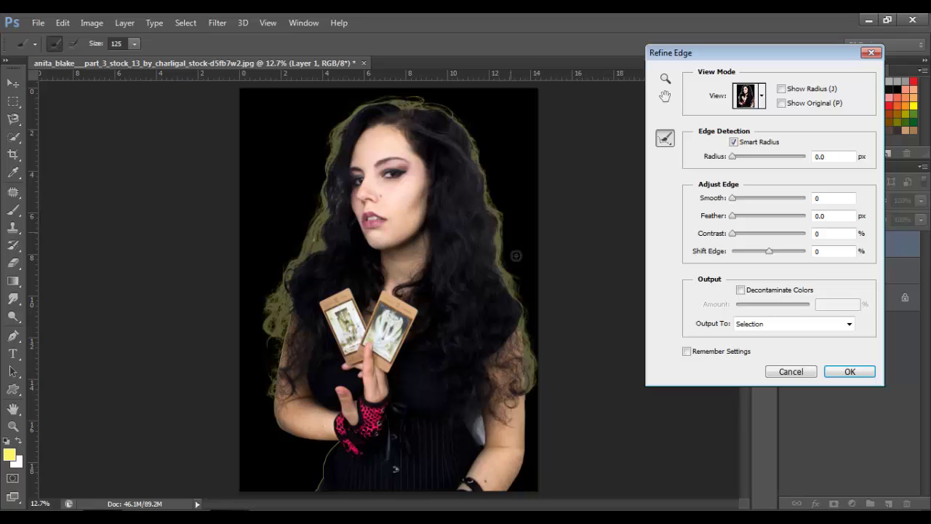
Step: Output the refined selection to a New Layer with Layer Mask, leaving Decontaminate Colors off
{"action": "left_click", "coordinate": [741, 290]}
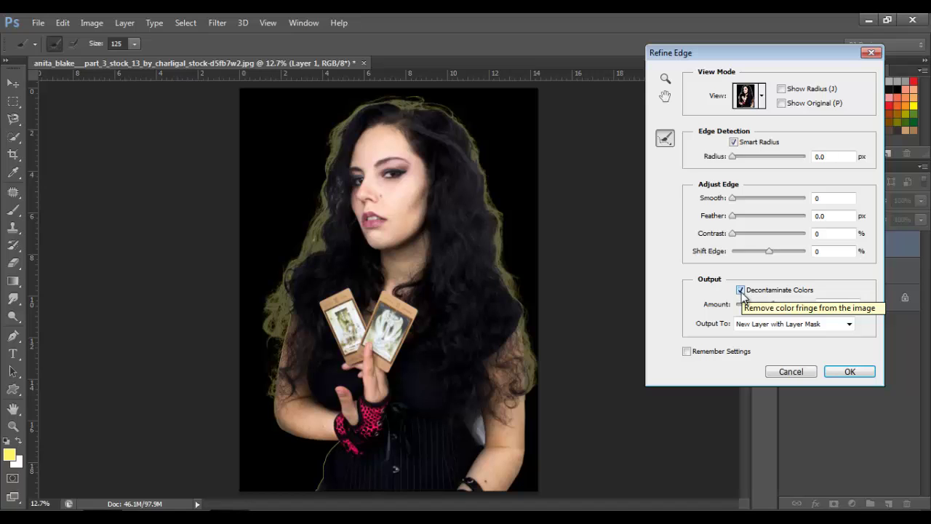
{"action": "left_click", "coordinate": [740, 291]}
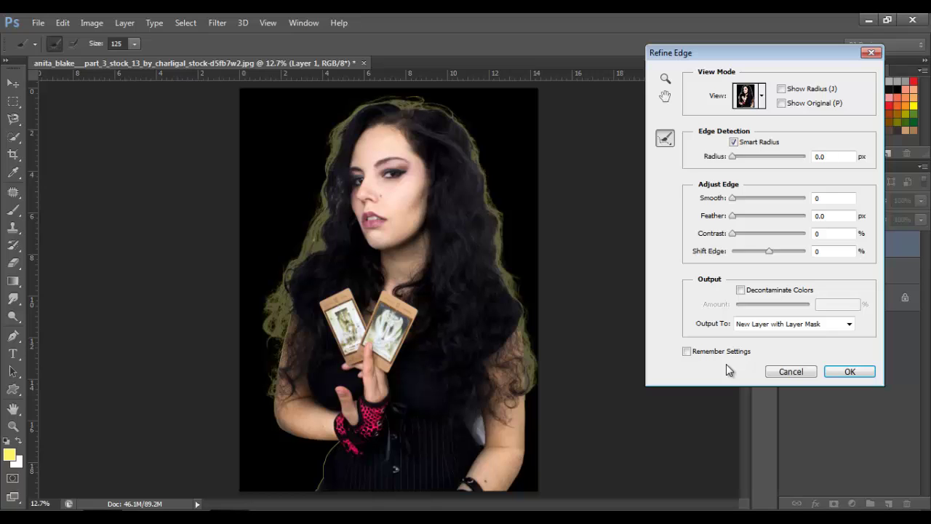
{"action": "left_click", "coordinate": [850, 372]}
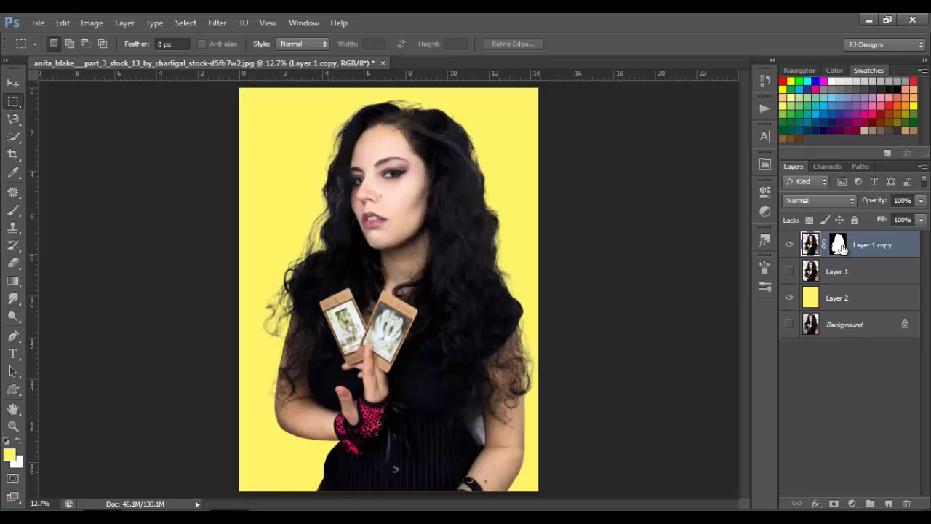
Step: Duplicate the yellow layer, place the duplicate directly beneath the masked cutout, and group those two layers
{"action": "key", "text": "ctrl+plus"}
{"action": "key", "text": "ctrl+plus"}
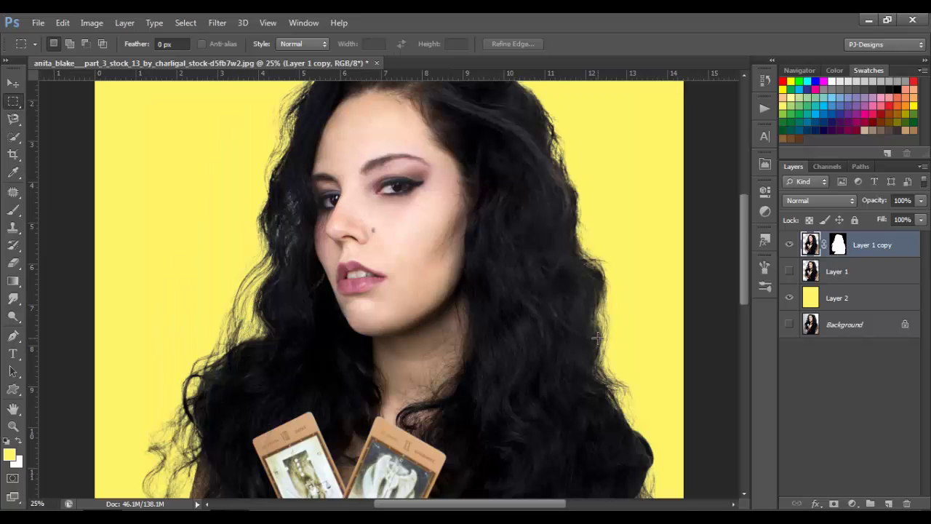
{"action": "mouse_move", "coordinate": [746, 257]}
{"action": "left_mouse_down"}
{"action": "mouse_move", "coordinate": [746, 227]}
{"action": "mouse_move", "coordinate": [744, 305]}
{"action": "mouse_move", "coordinate": [744, 258]}
{"action": "left_mouse_up"}
{"action": "left_click", "coordinate": [859, 297]}
{"action": "key", "text": "ctrl+j"}
{"action": "left_click_drag", "start_coordinate": [858, 299], "coordinate": [855, 270]}
{"action": "left_click", "coordinate": [872, 247], "text": "shift"}
{"action": "key", "text": "ctrl+g"}
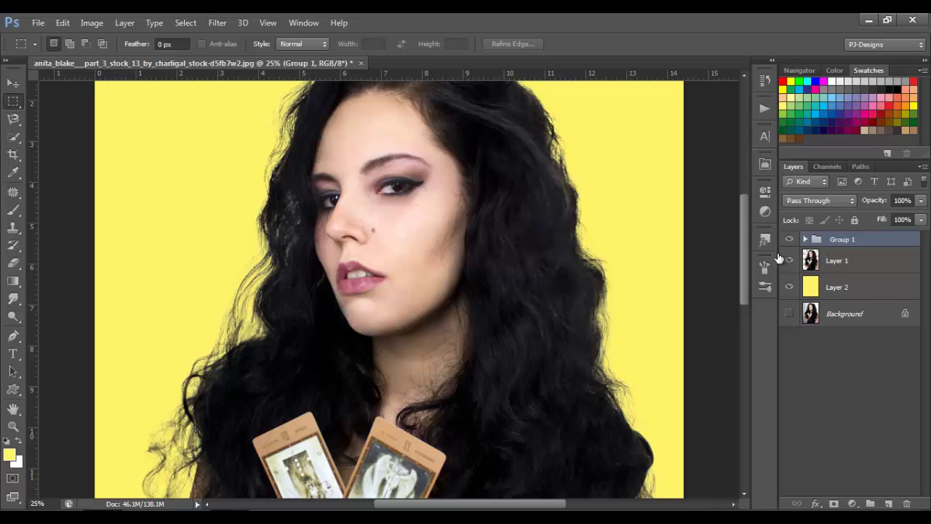
Step: Hide and show the group again to compare the hair edges of the two cutouts
{"action": "key", "text": "v"}
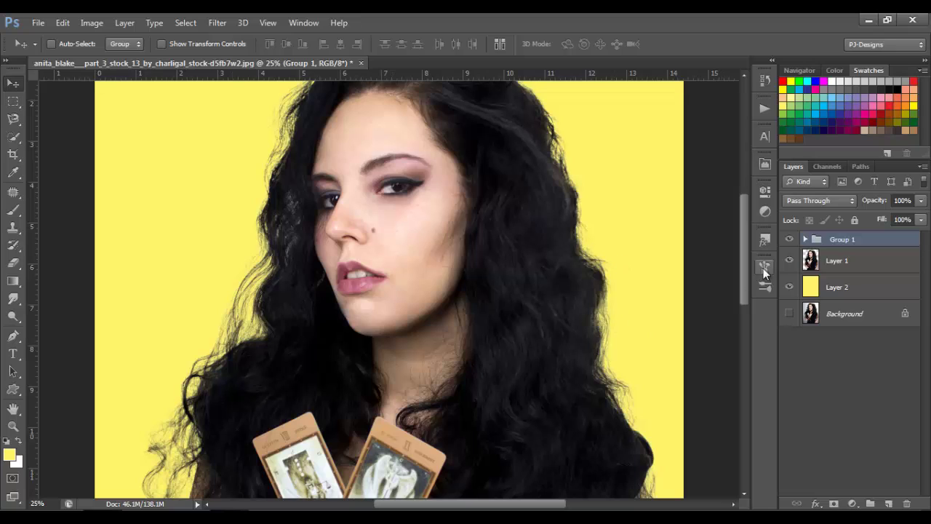
{"action": "left_click", "coordinate": [789, 240]}
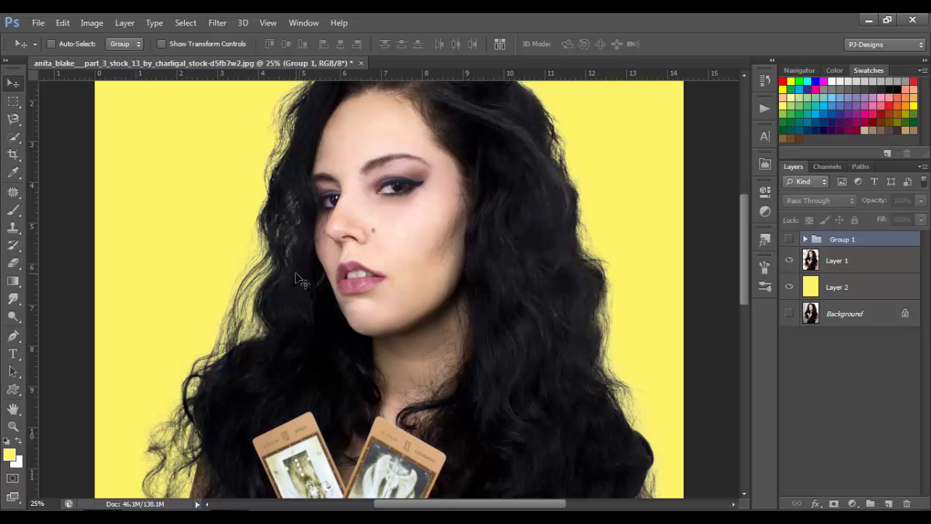
{"action": "left_click", "coordinate": [791, 240]}
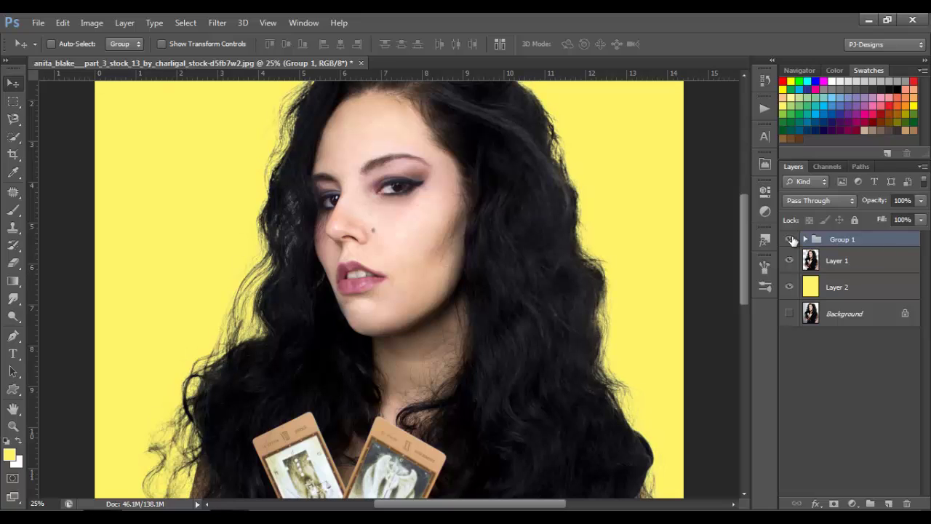
{"action": "key", "text": "ctrl+0"}
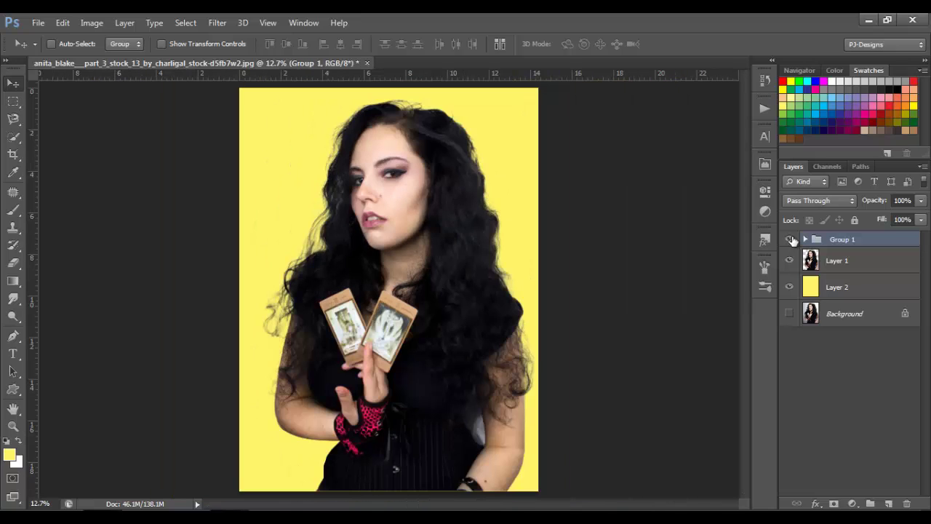